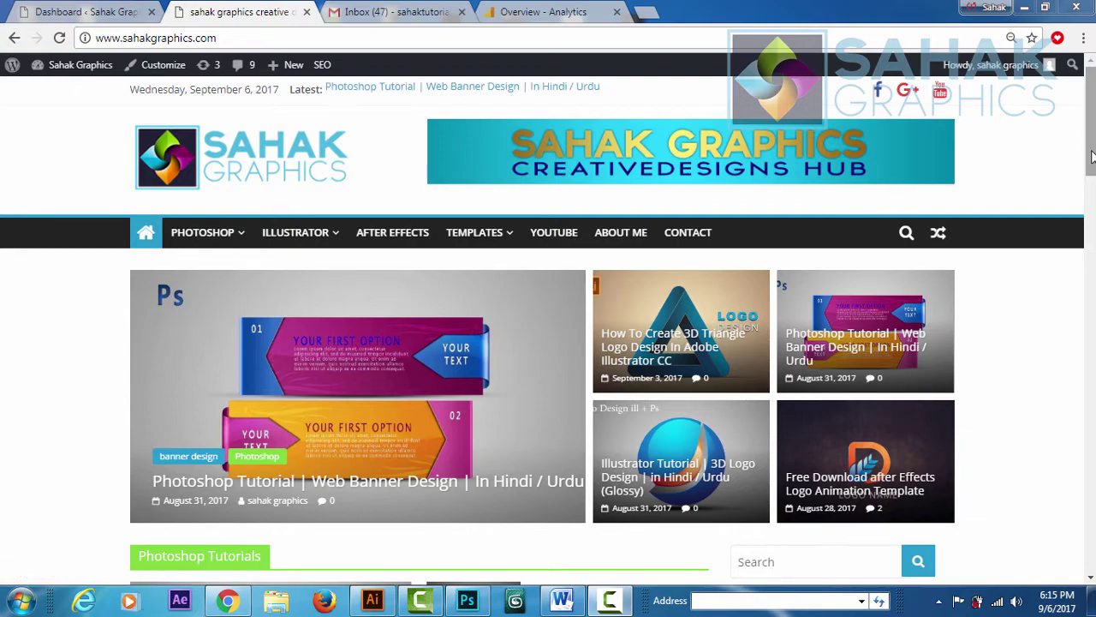
- Scroll the Free templates category and open the Facebook cover photo design post
mouse_move(1092, 155)
mouse_down()
mouse_move(1092, 472)
mouse_move(1089, 154)
mouse_up()
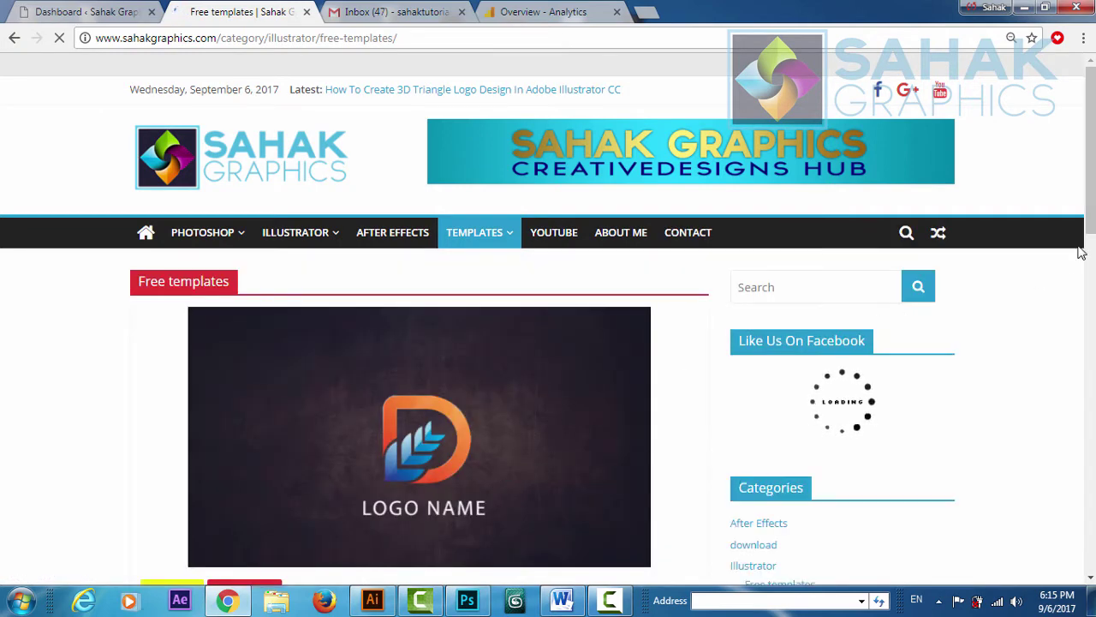
scroll(572, 424, down, 5)
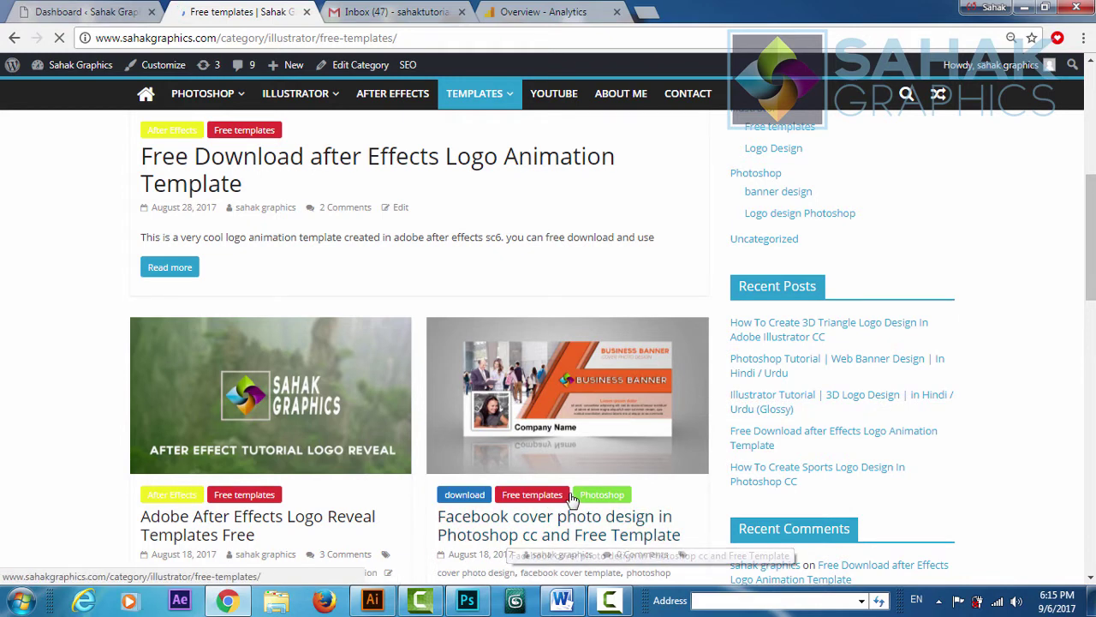
click(499, 521)
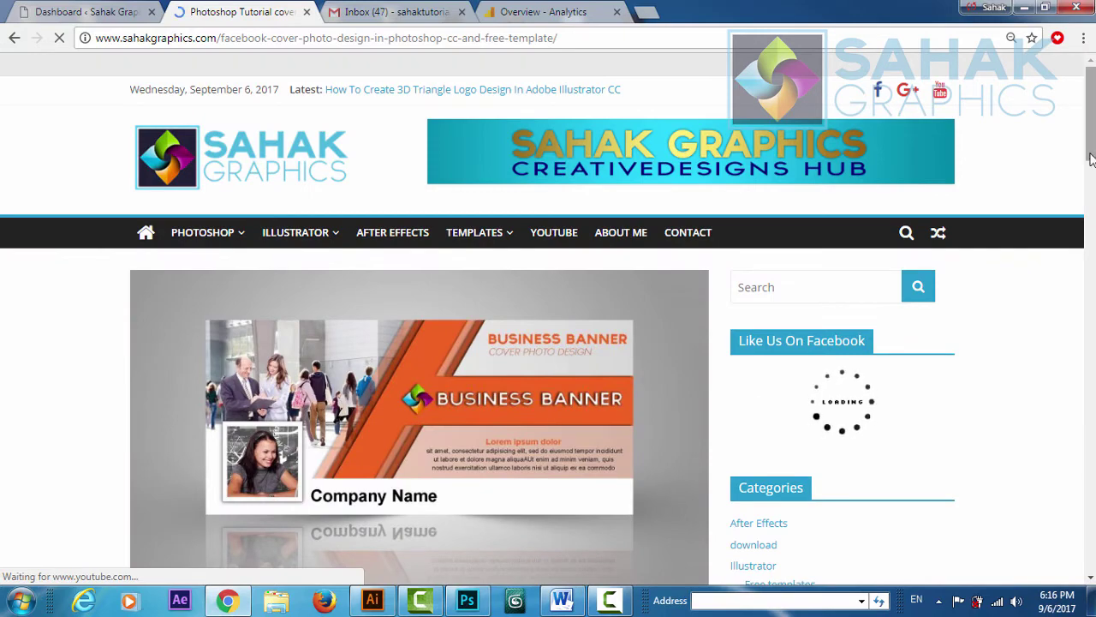
- Scroll through the Facebook cover photo design article
scroll(643, 150, down, 4)
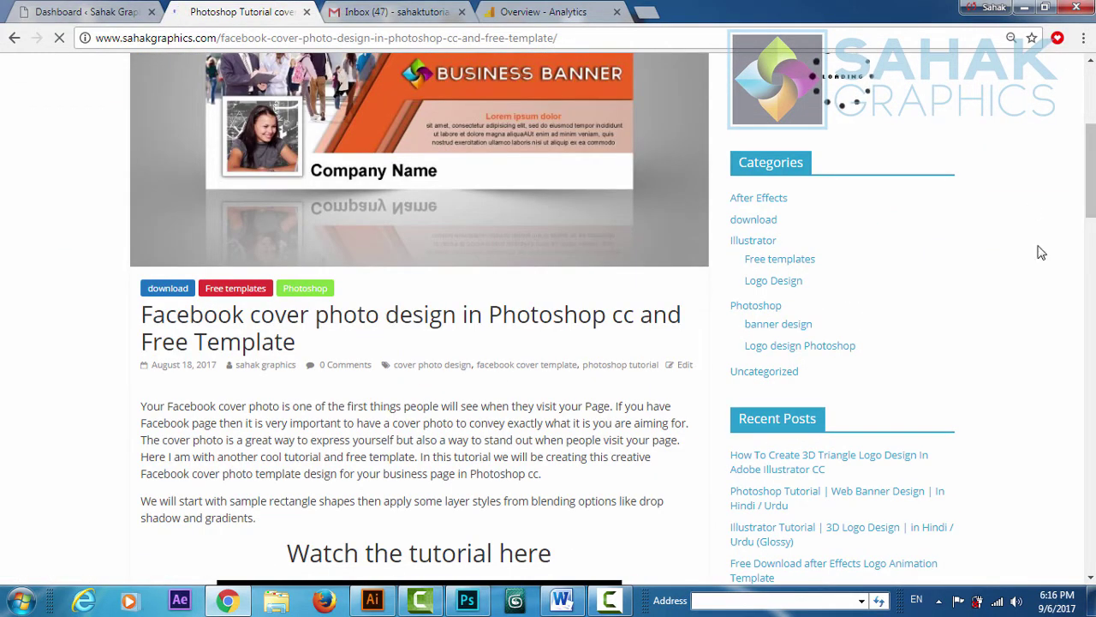
scroll(1082, 159, up, 3)
scroll(1082, 159, down, 5)
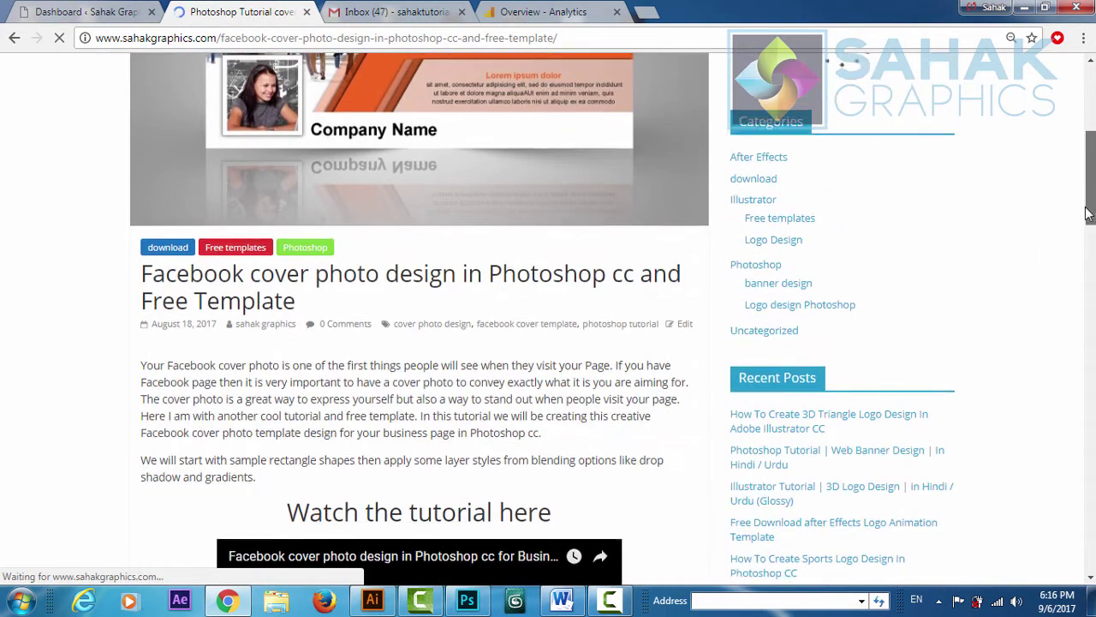
scroll(467, 324, down, 5)
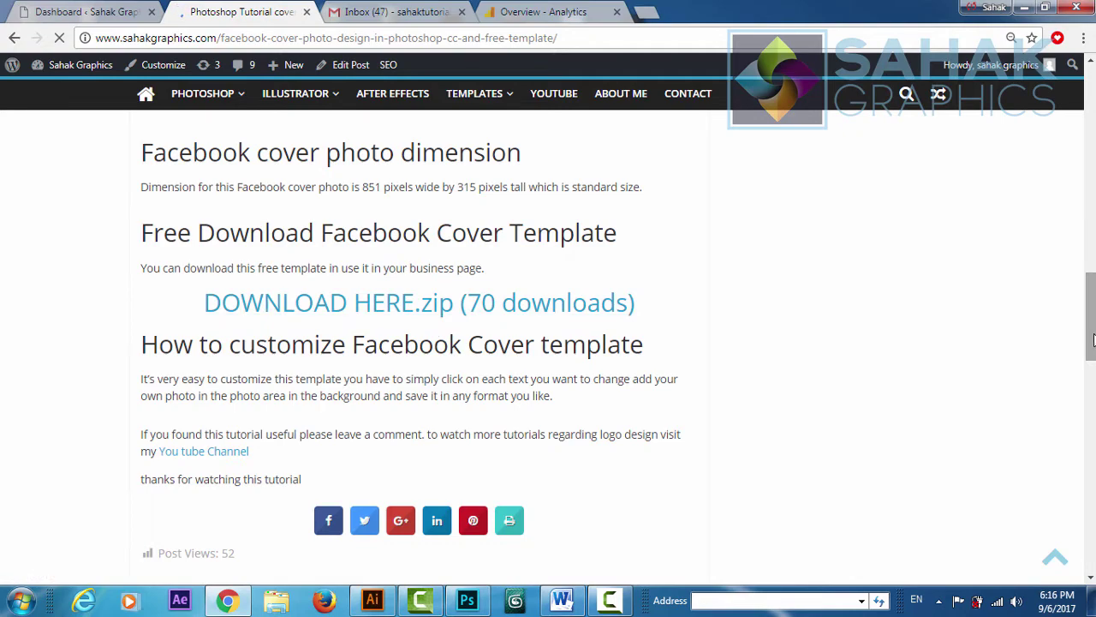
scroll(463, 328, up, 5)
scroll(462, 328, up, 3)
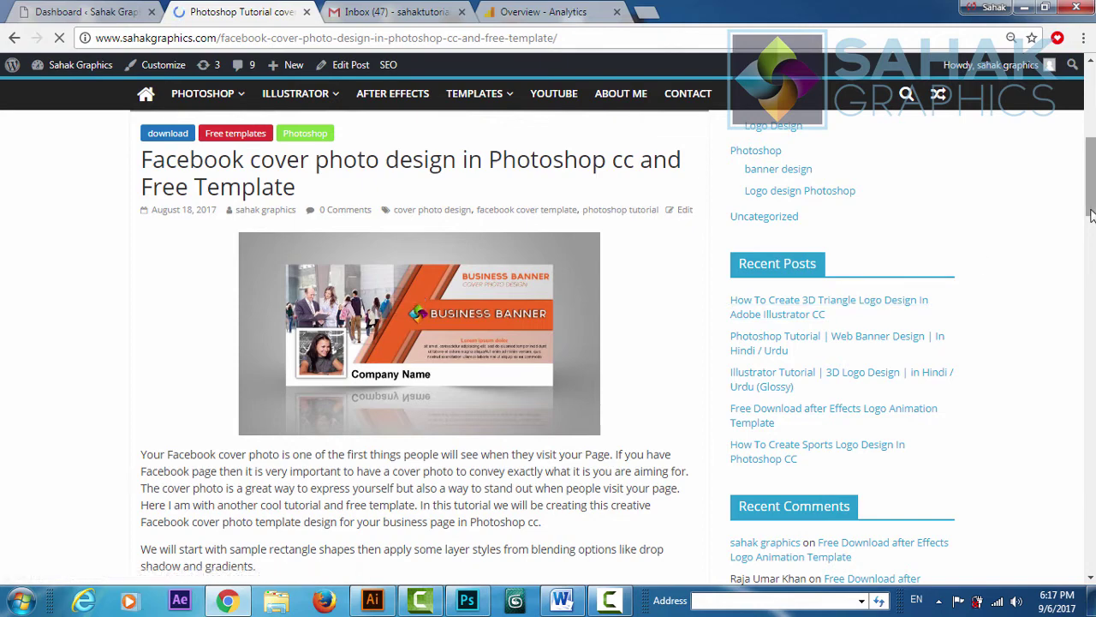
drag(1091, 215, 1089, 97)
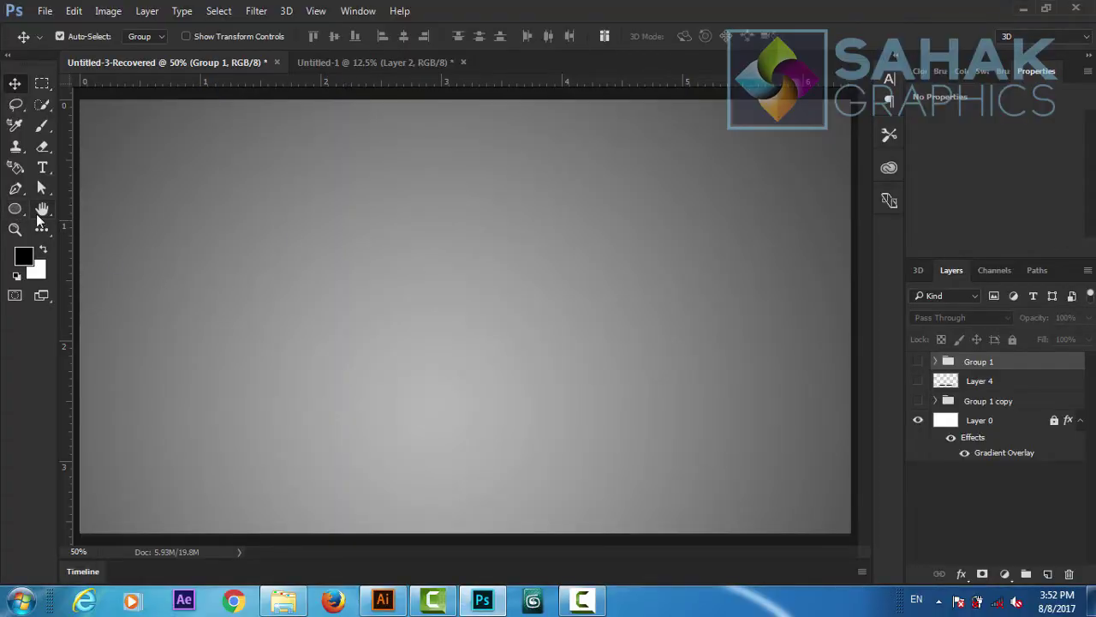
- Draw a white 634 px circle with the Ellipse Tool and move it up and left
click(15, 208)
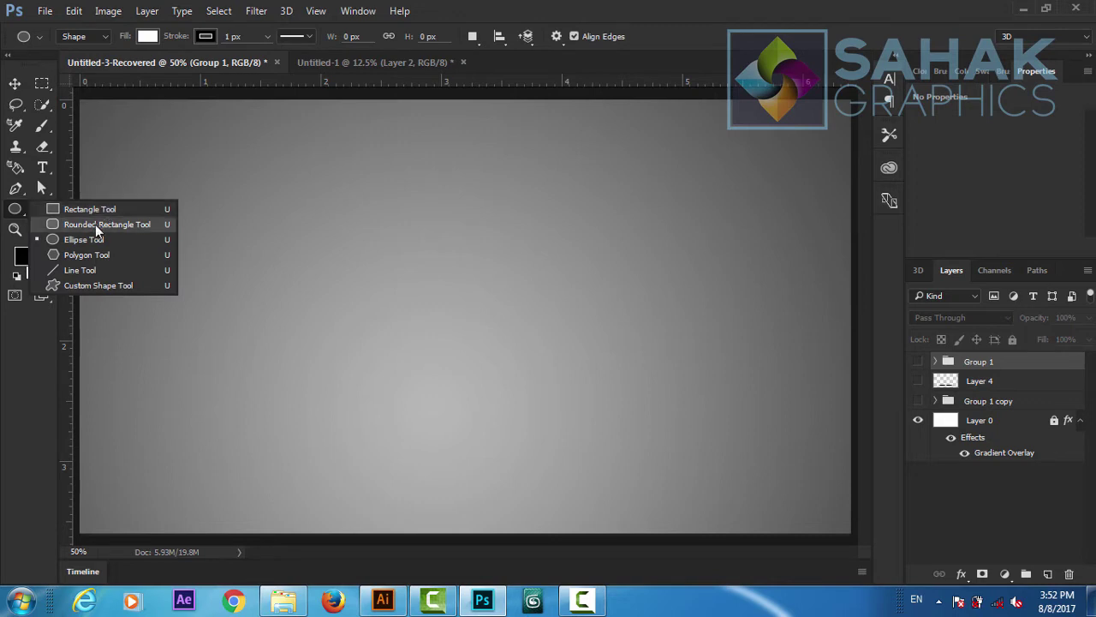
click(77, 239)
drag(381, 230, 587, 454)
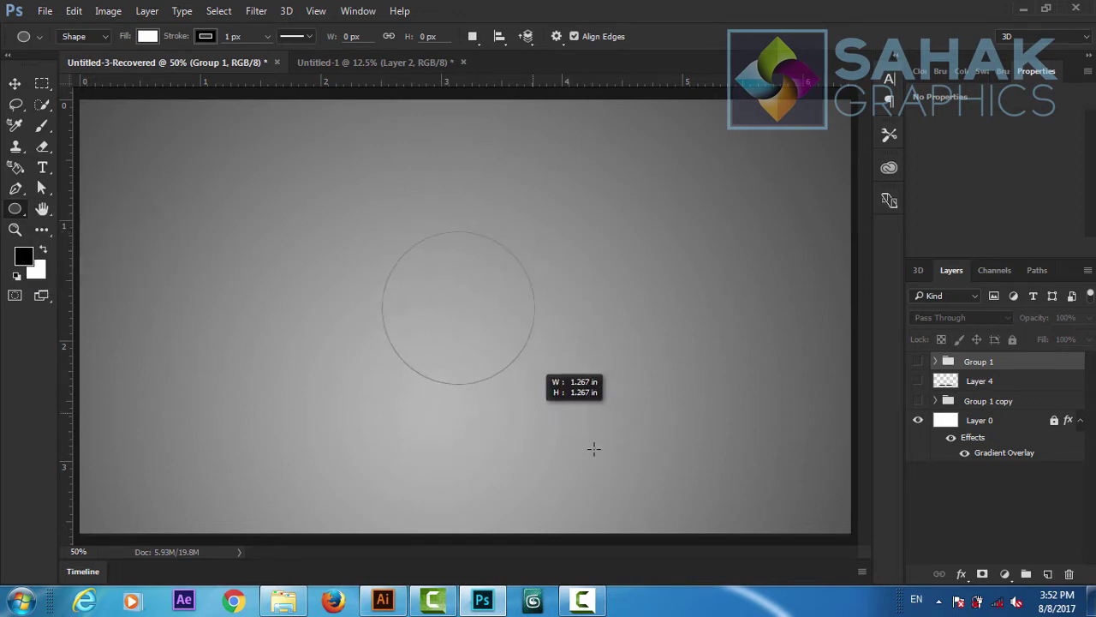
drag(587, 454, 659, 486)
key(v)
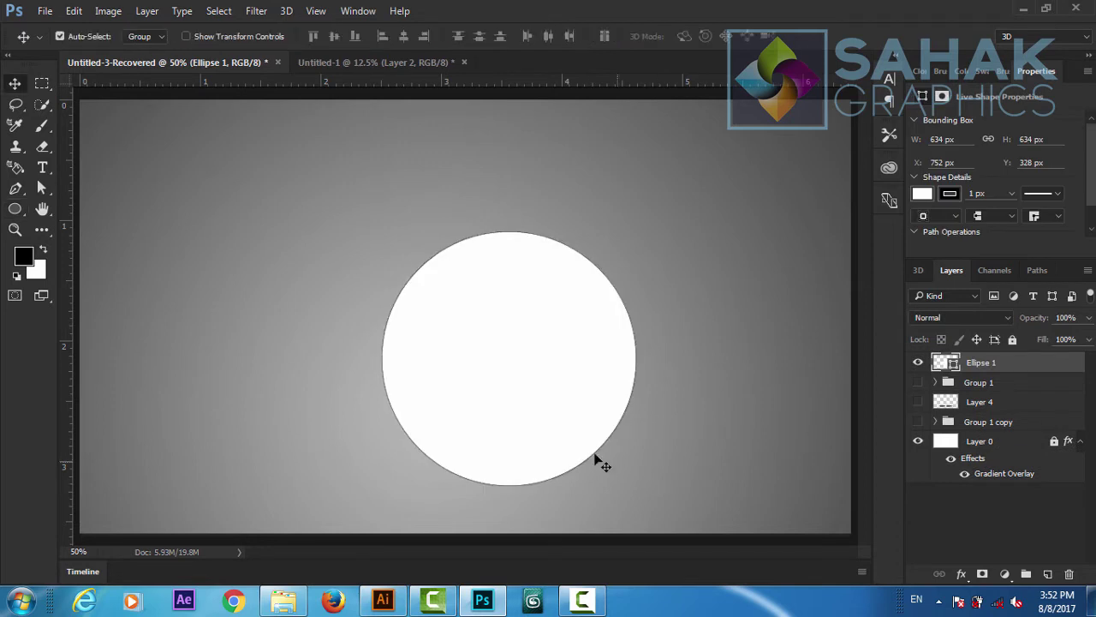
drag(531, 433, 480, 373)
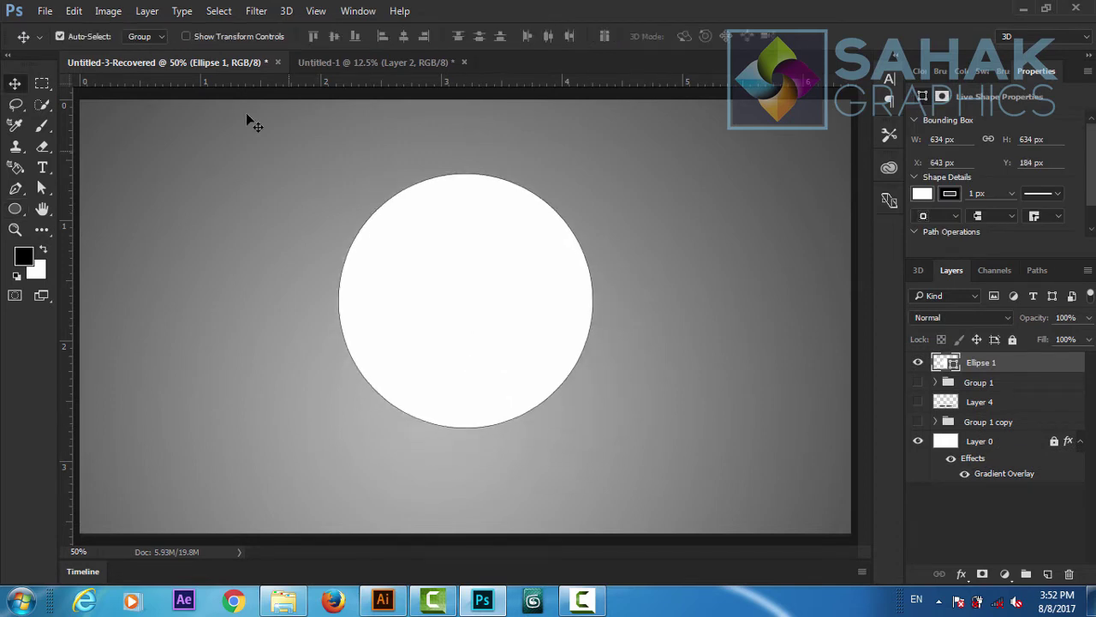
- Set the circle's stroke width to 0 px and dismiss the stray Create Ellipse prompt
click(16, 207)
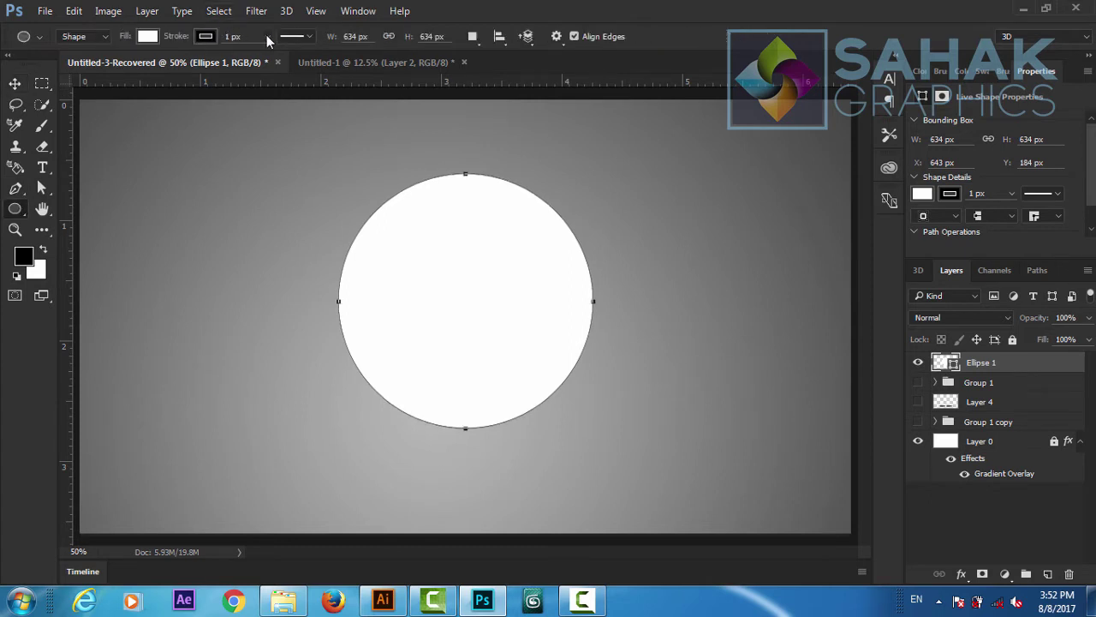
click(268, 36)
drag(267, 55, 220, 66)
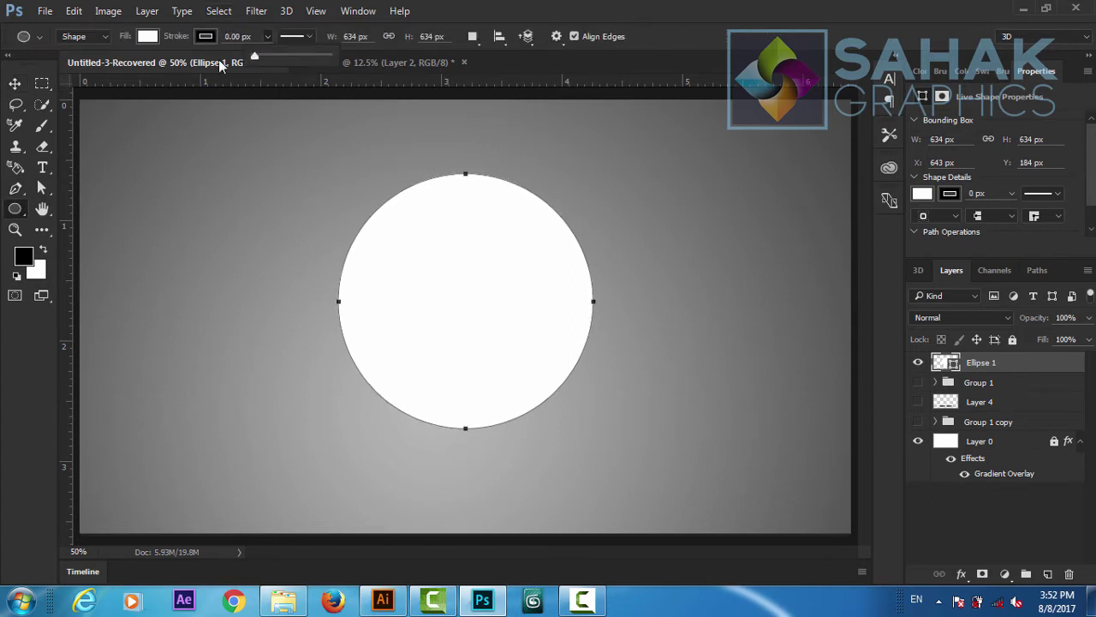
click(494, 283)
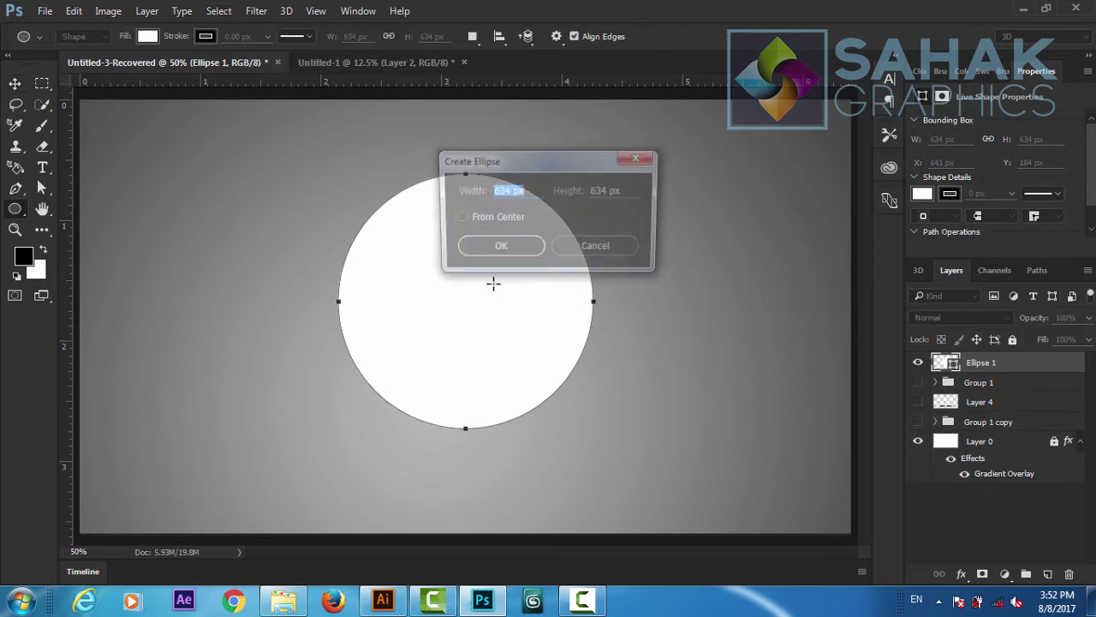
click(576, 250)
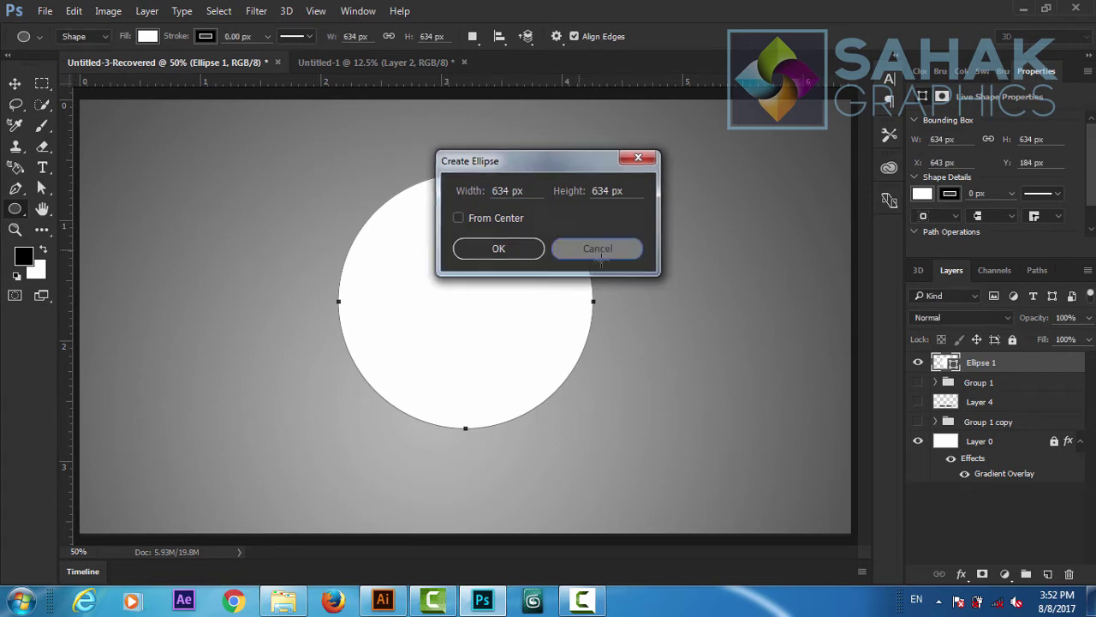
click(961, 574)
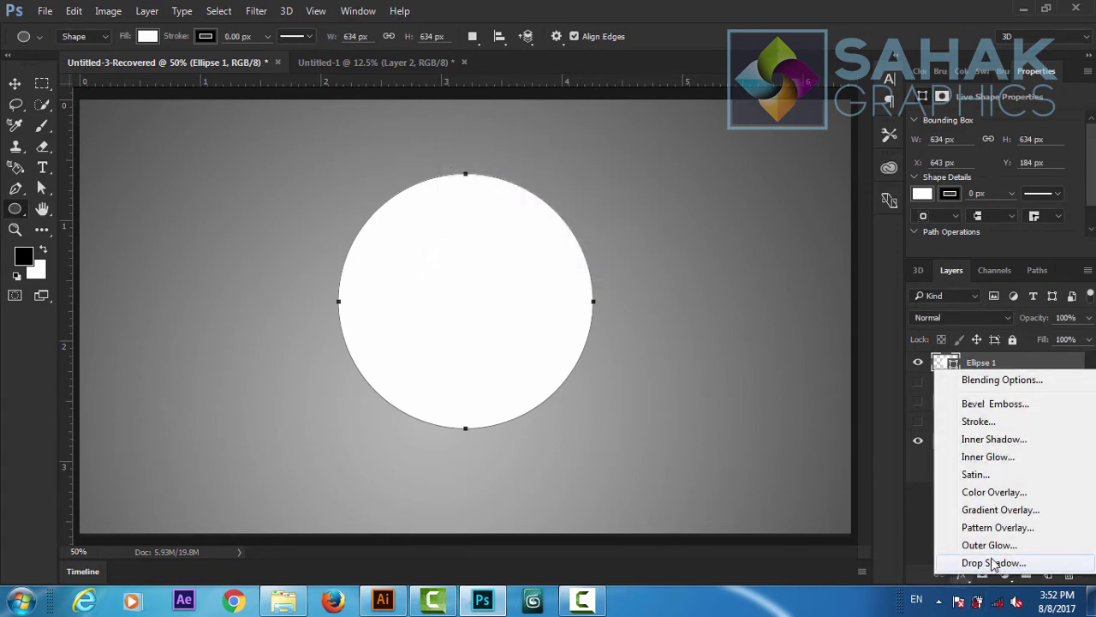
- Add a drop shadow and a 13 px brown inside stroke to Ellipse 1
click(994, 562)
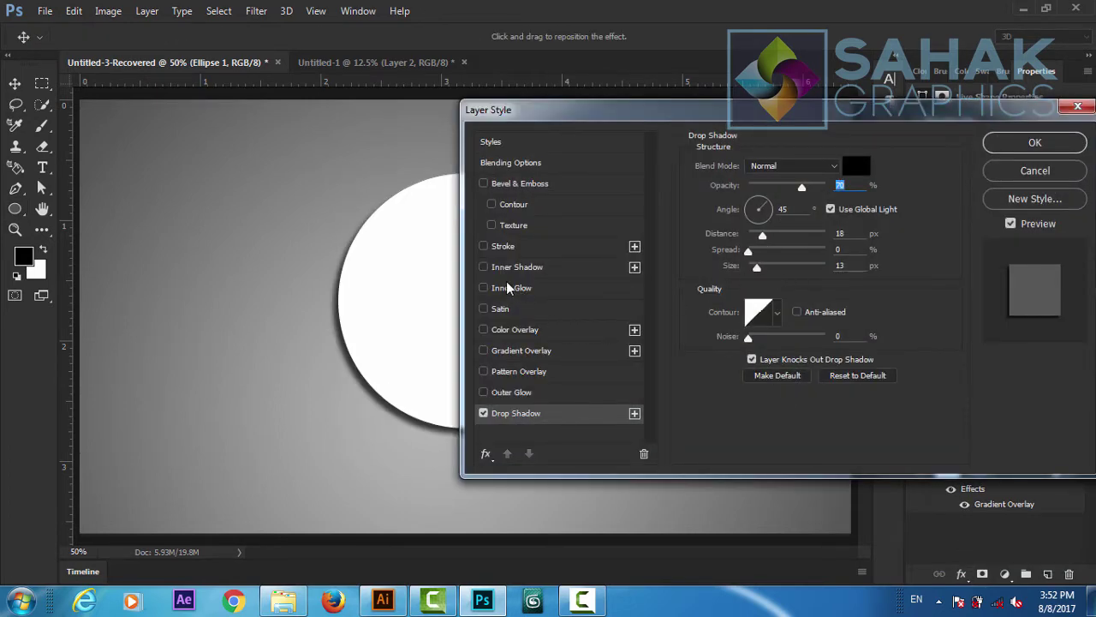
click(484, 246)
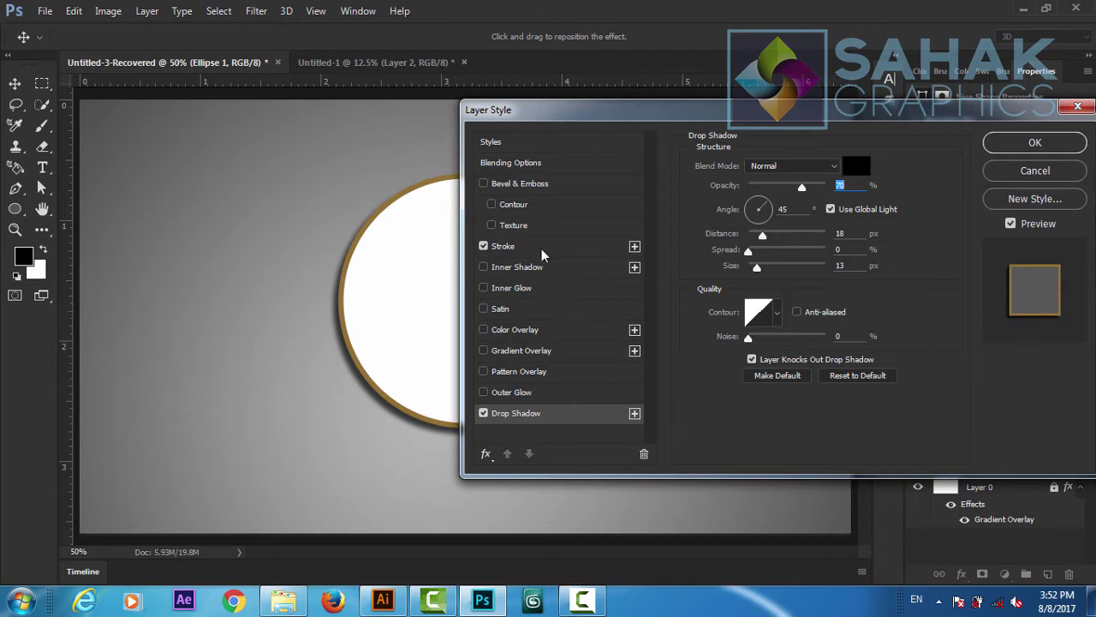
click(542, 248)
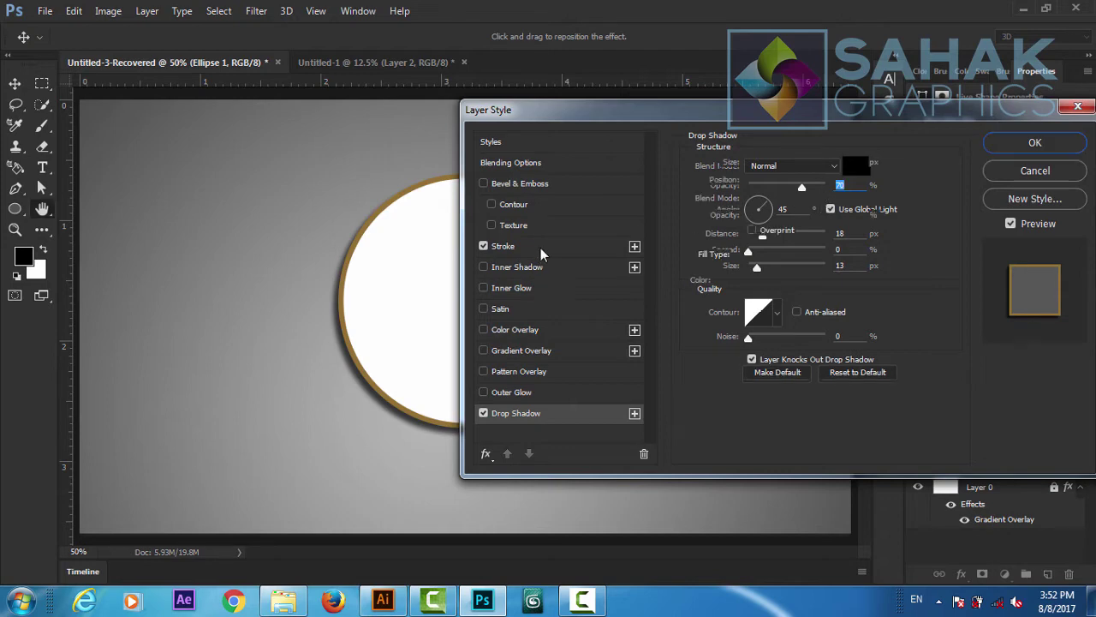
click(1032, 143)
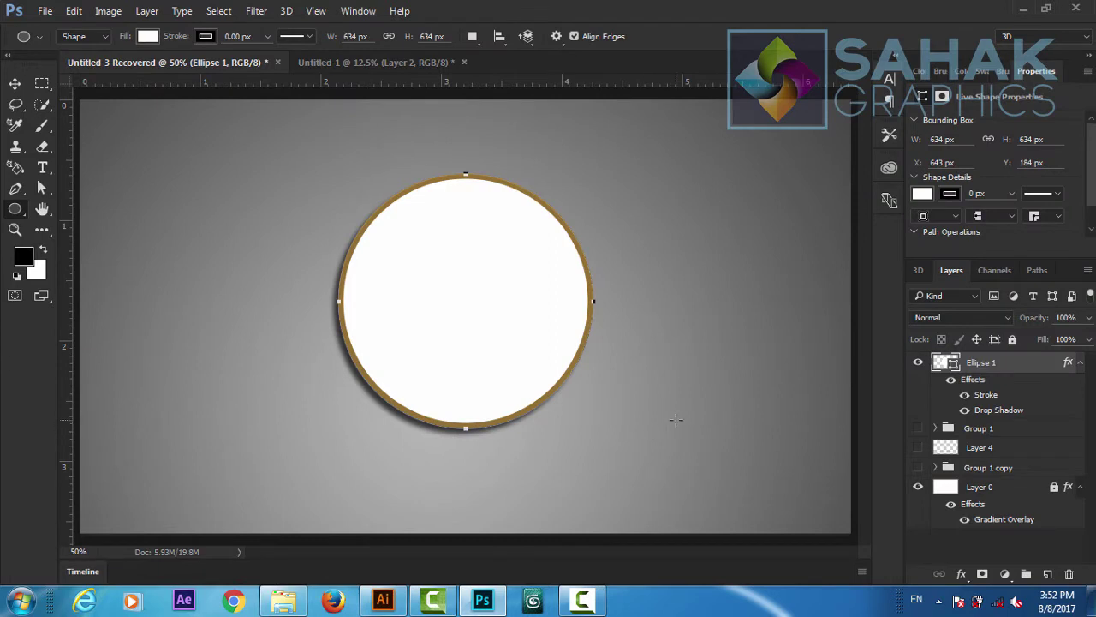
- Switch to the Move tool, deselect, then reselect the circle layer
key(v)
click(645, 406)
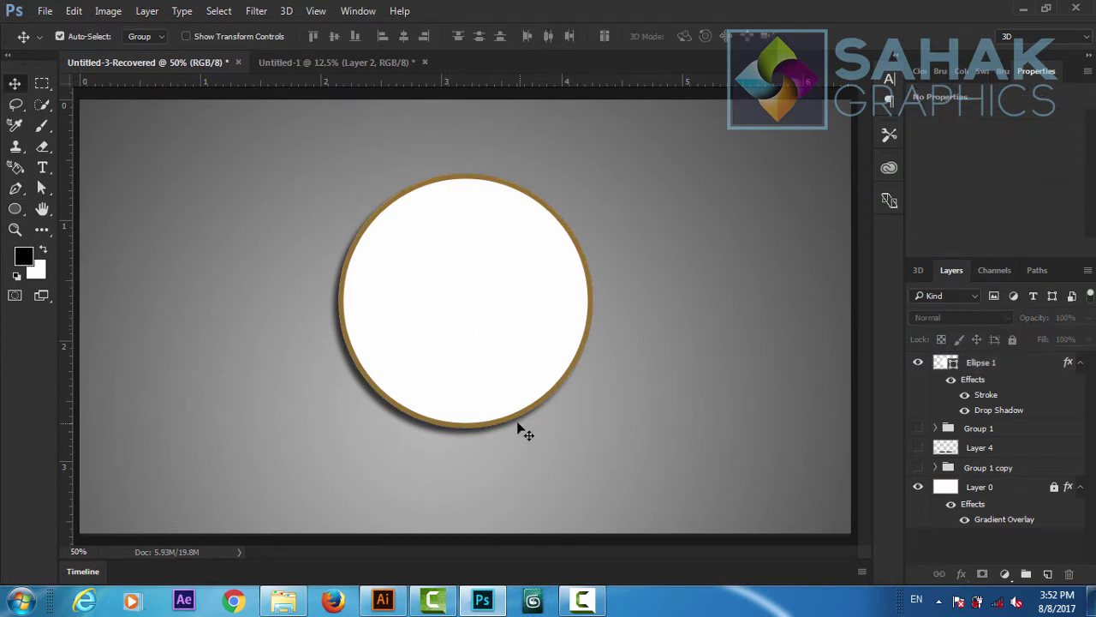
drag(519, 431, 420, 391)
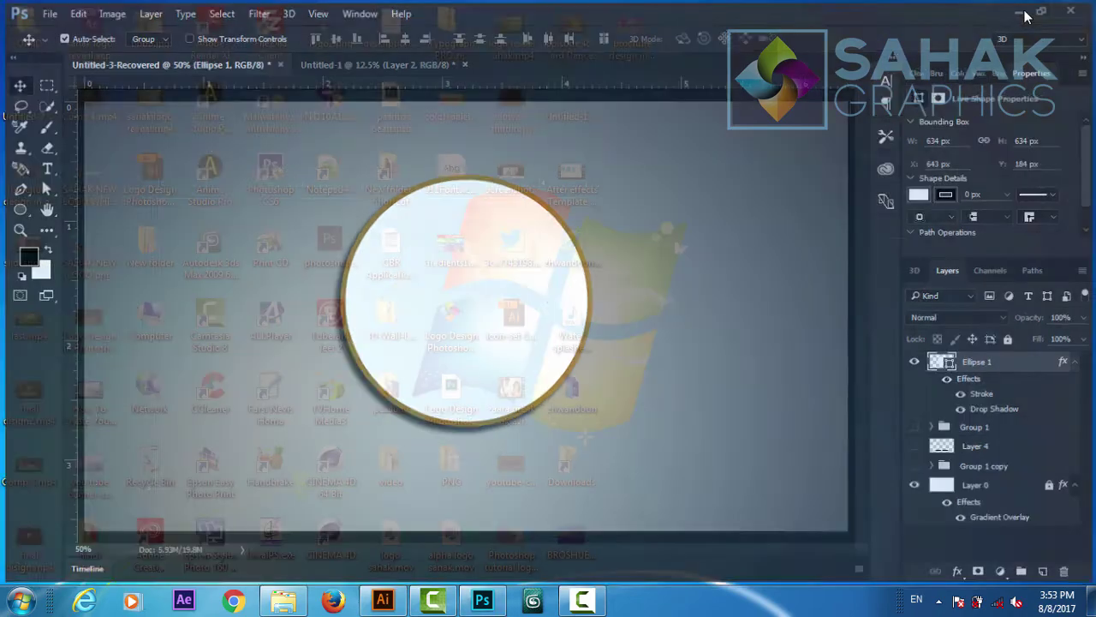
- From the desktop paxabay folder, drag wreath-842237_1920.jpg onto Photoshop
click(1023, 8)
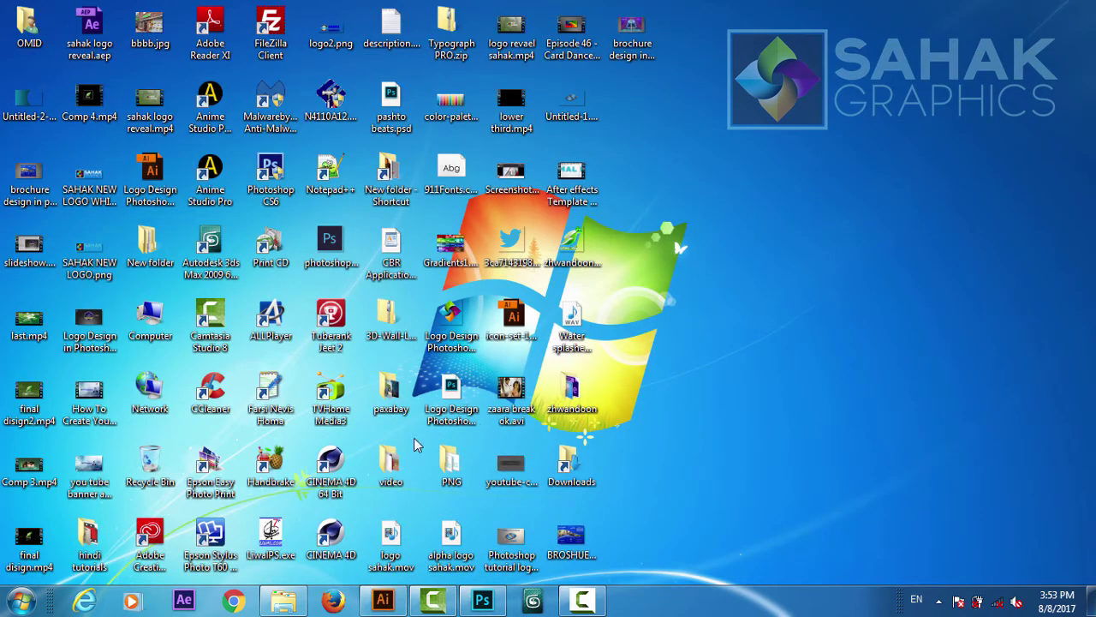
double_click(390, 399)
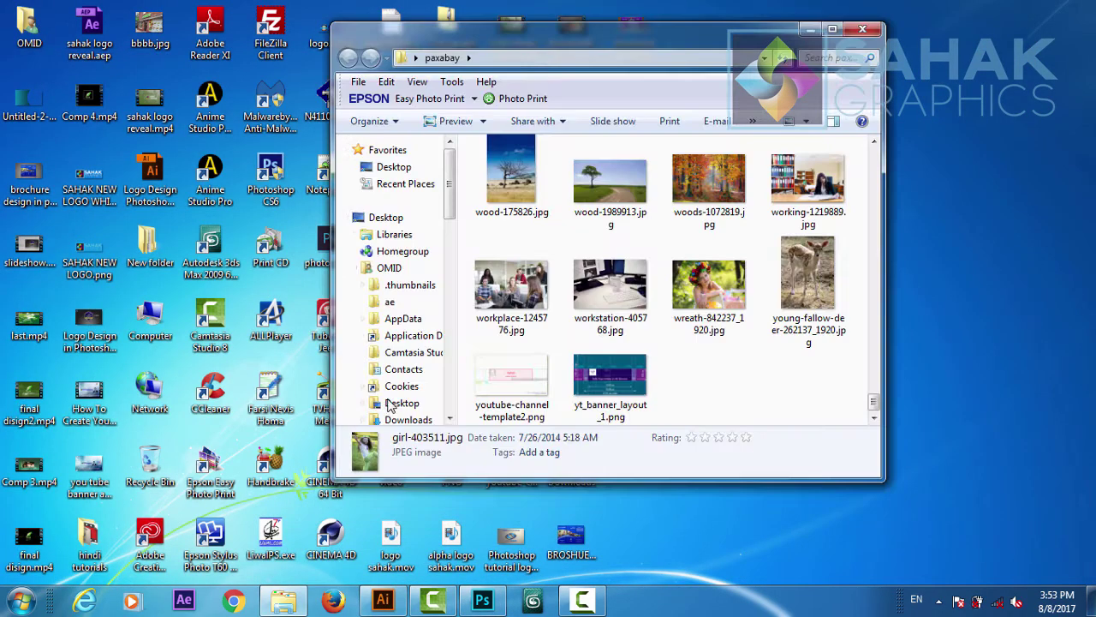
mouse_move(719, 297)
mouse_down()
mouse_move(495, 606)
mouse_move(496, 278)
mouse_up()
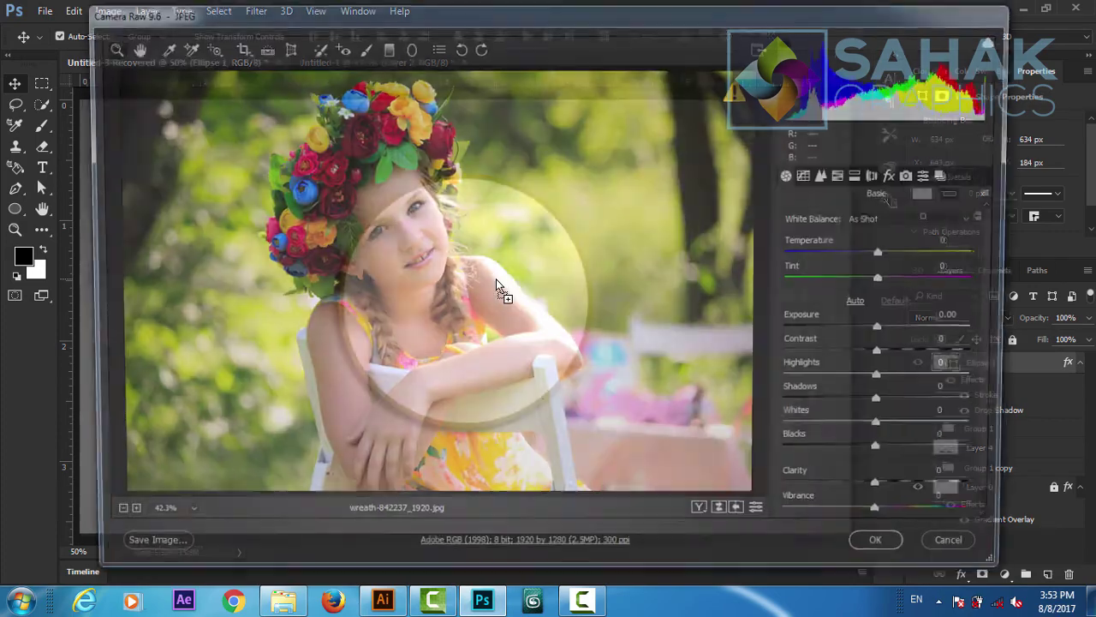
- Accept Camera Raw and place the wreath photo shifted right and down
click(891, 554)
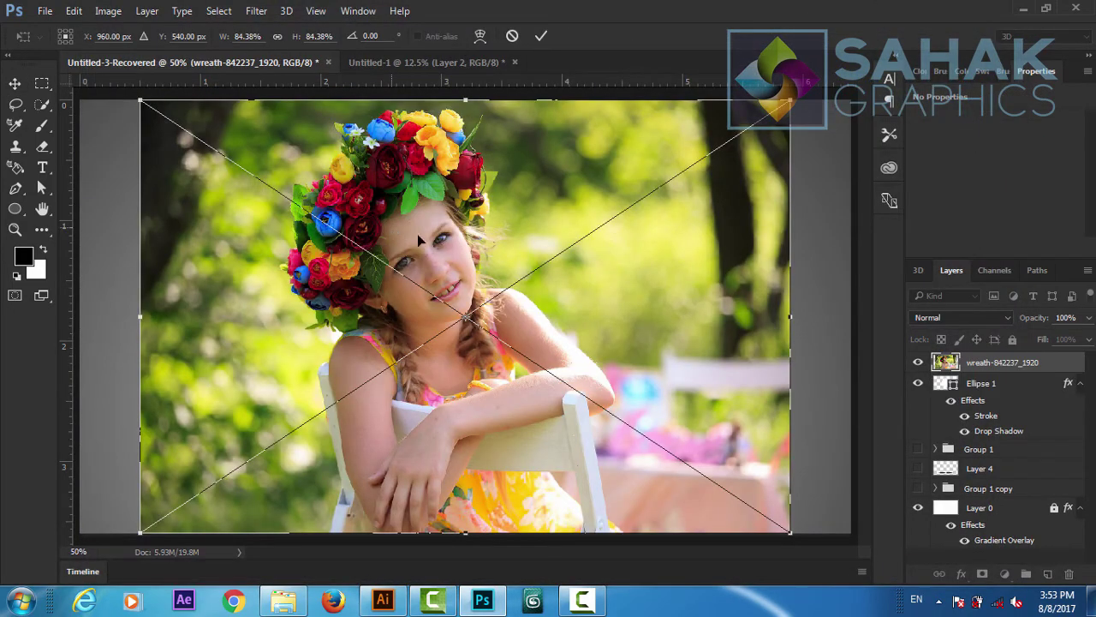
mouse_move(391, 226)
mouse_down()
mouse_move(688, 291)
mouse_move(676, 242)
mouse_move(456, 306)
mouse_up()
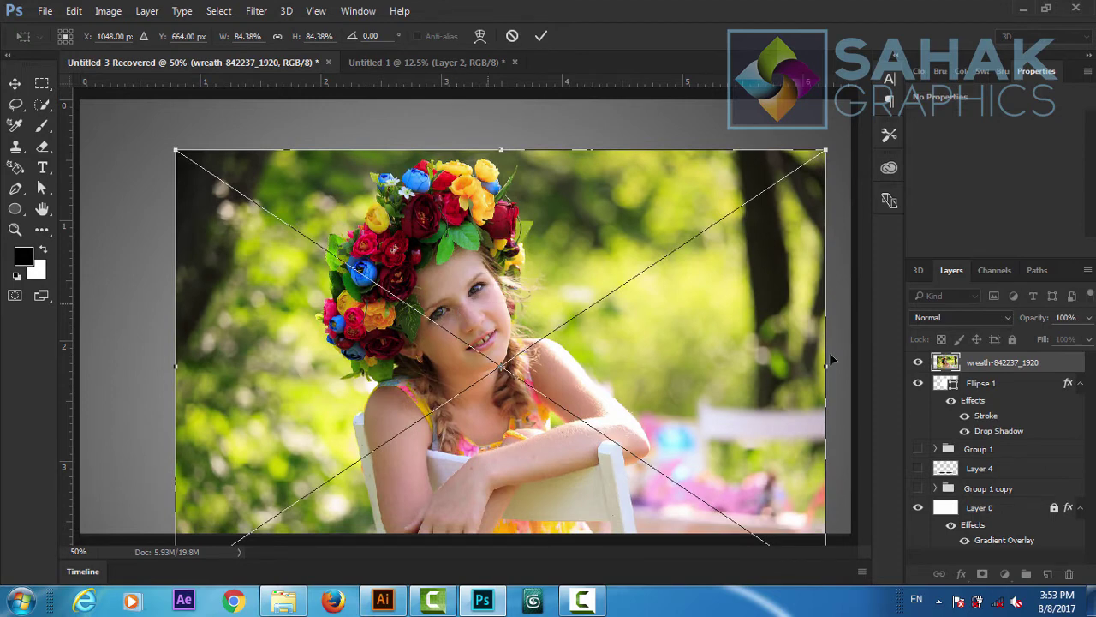
click(542, 36)
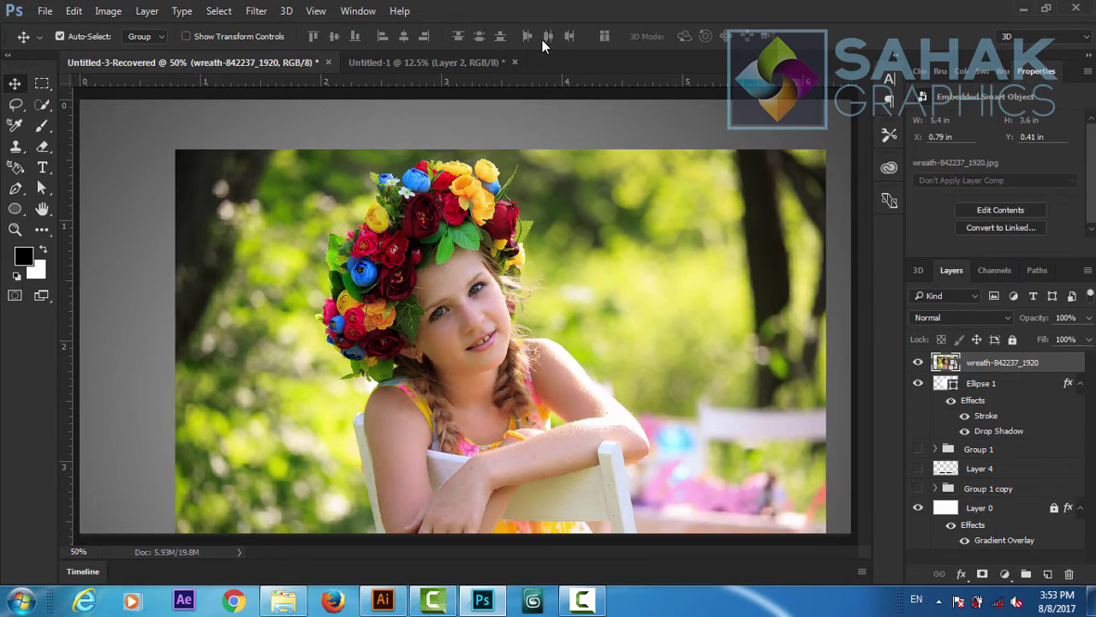
- Clip the wreath photo layer to Ellipse 1 and shift it down-right
right_click(982, 364)
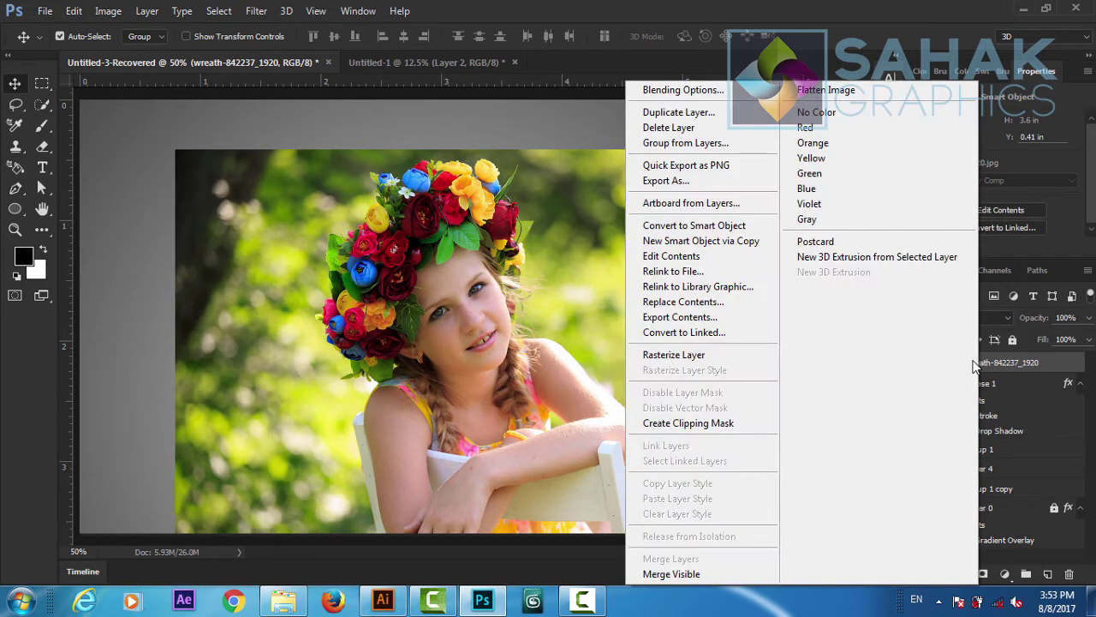
click(670, 423)
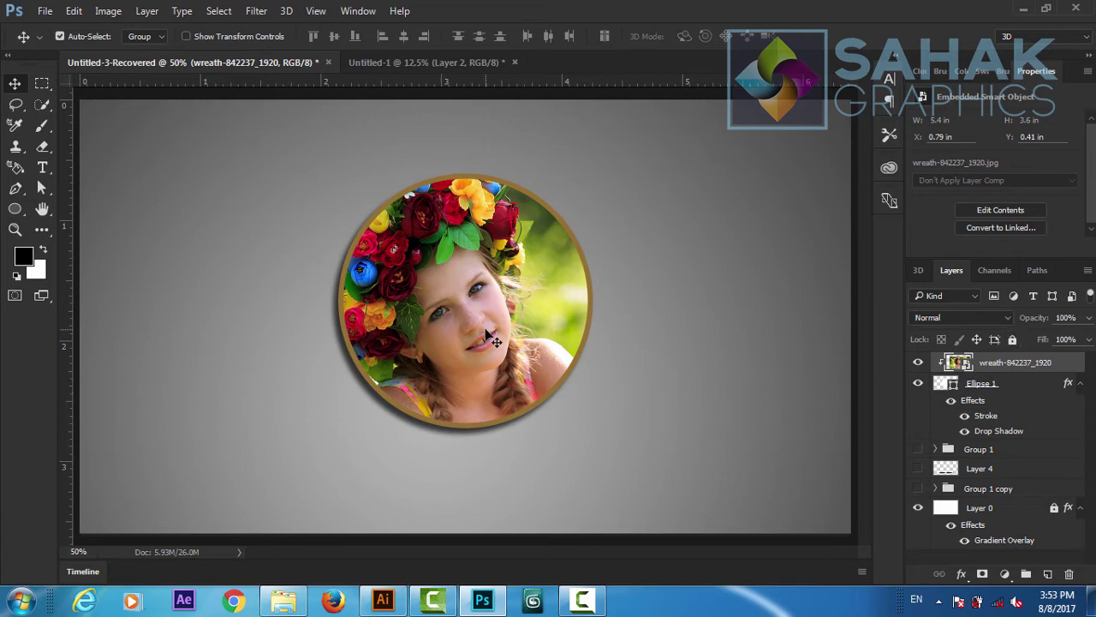
mouse_move(500, 293)
mouse_down()
mouse_move(539, 317)
mouse_move(516, 355)
mouse_up()
- Scale the photo to about 53% and reposition it to centre the girl
key(ctrl+t)
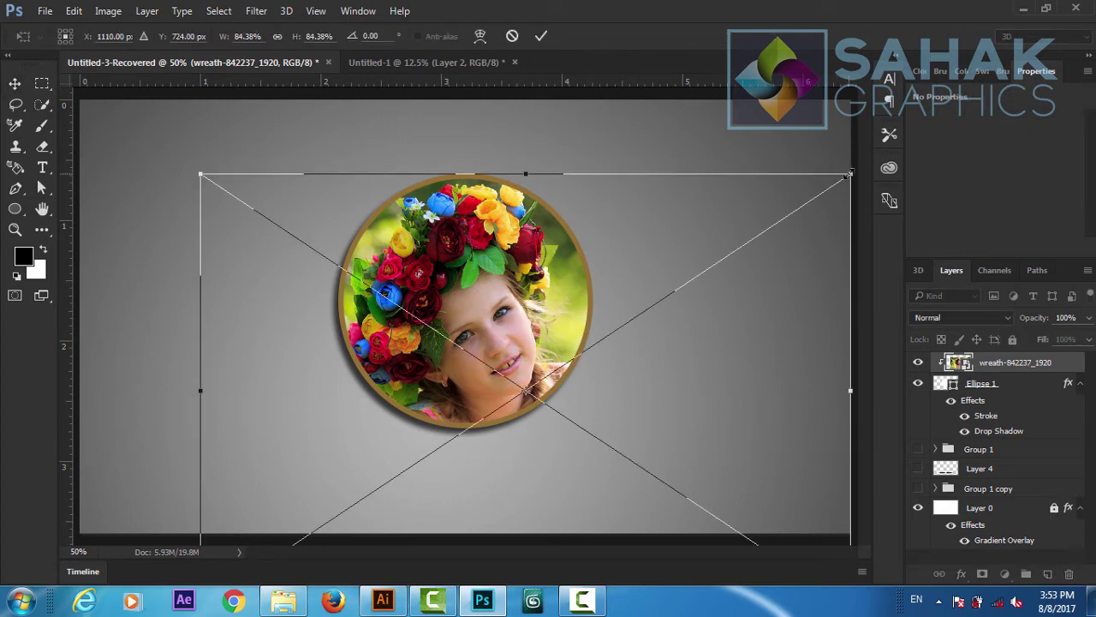
drag(850, 174, 729, 253)
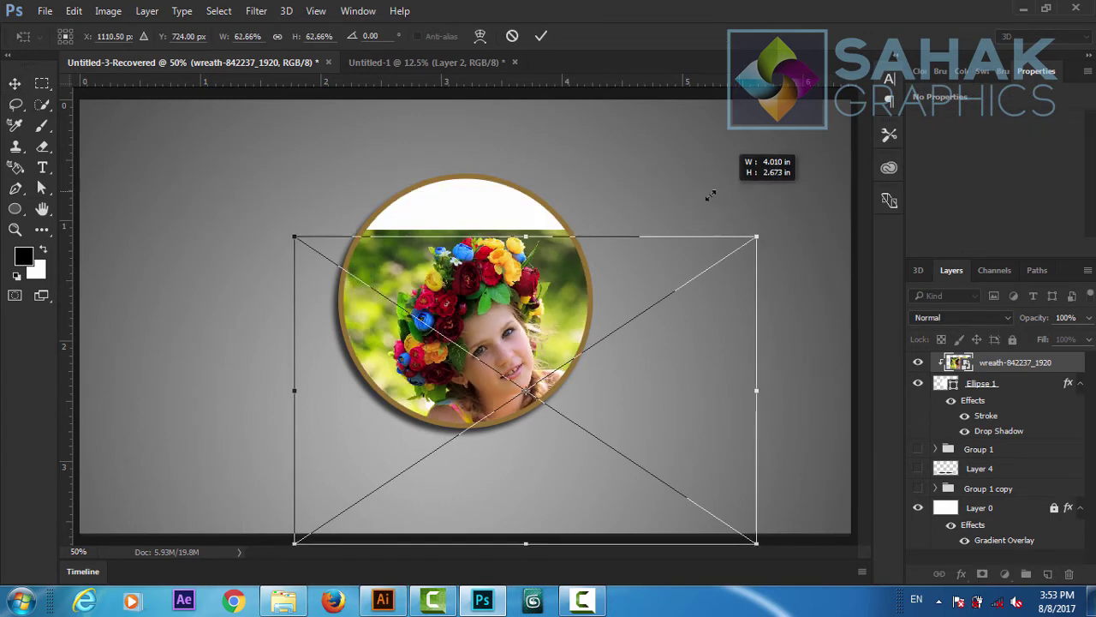
drag(650, 362, 617, 281)
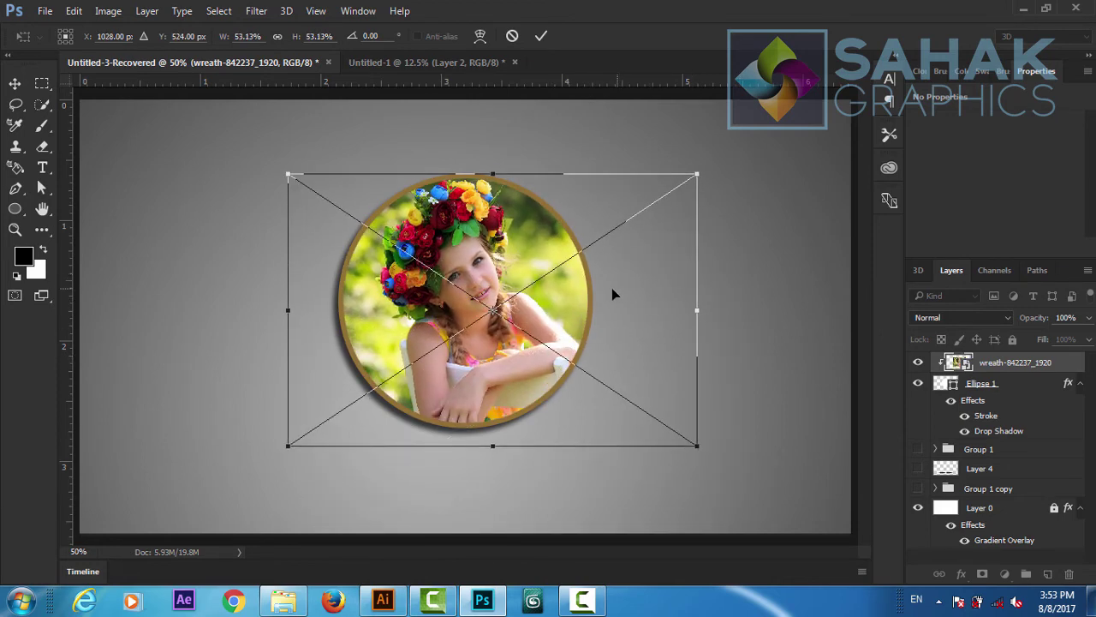
drag(611, 294, 607, 294)
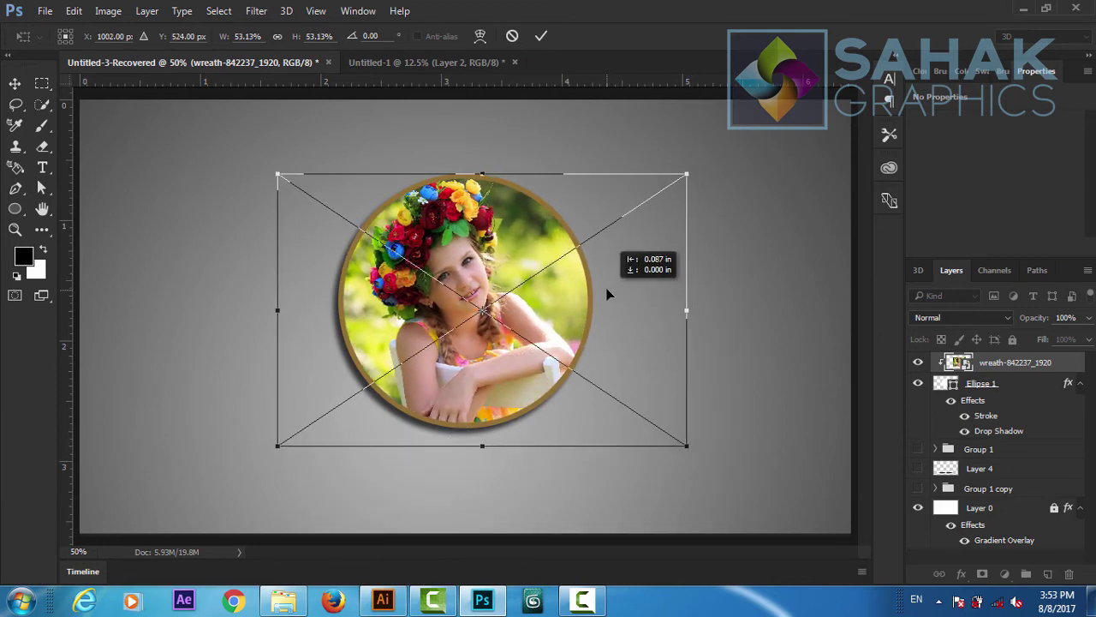
click(544, 39)
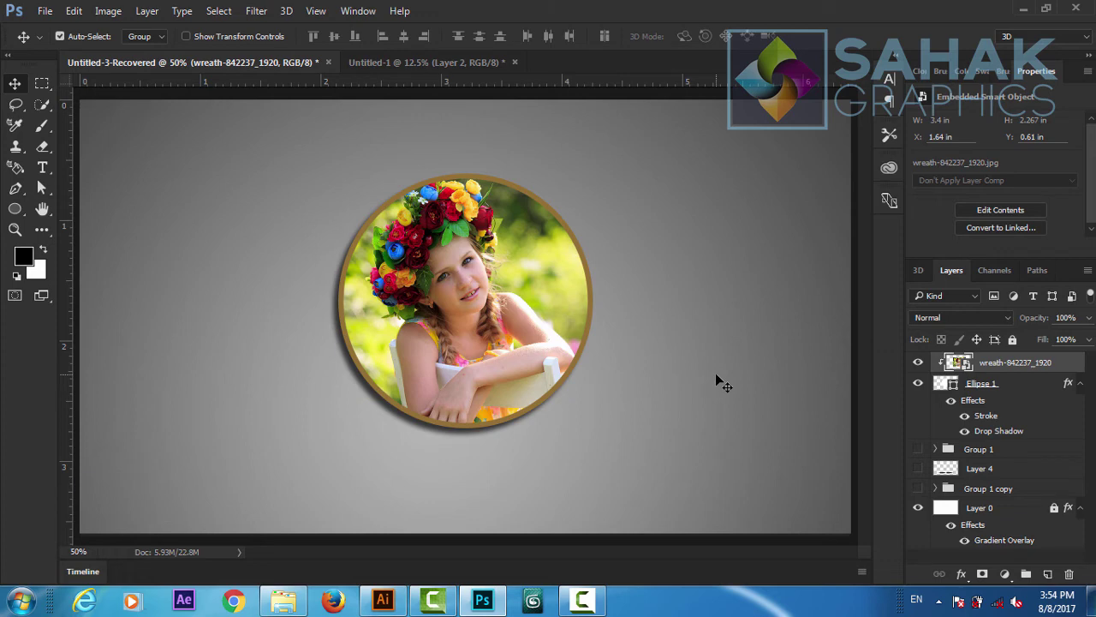
right_click(996, 368)
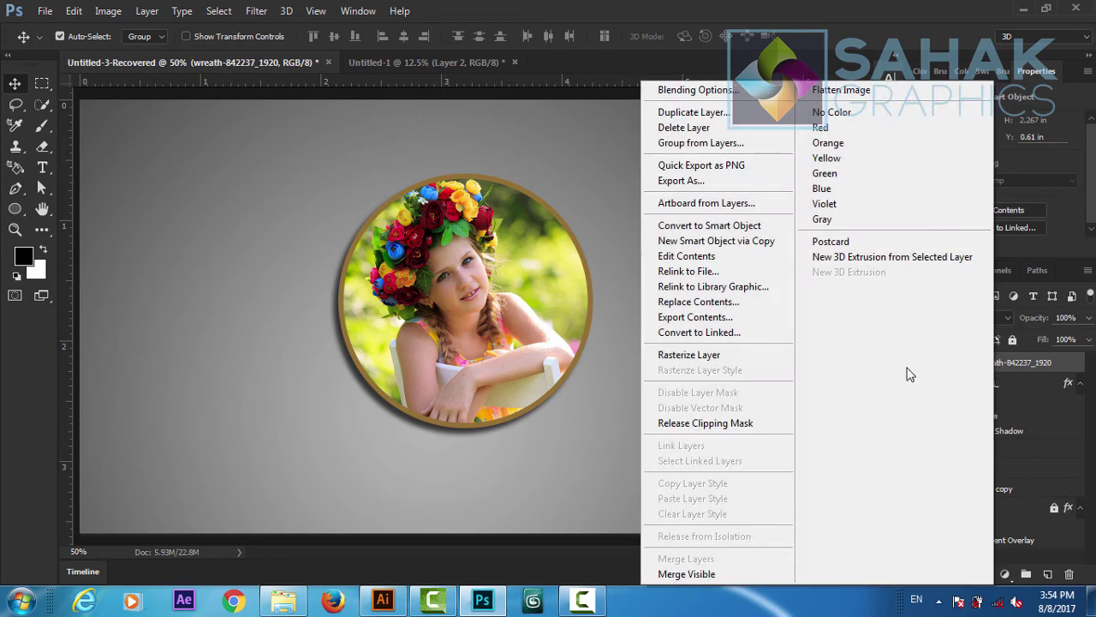
click(704, 423)
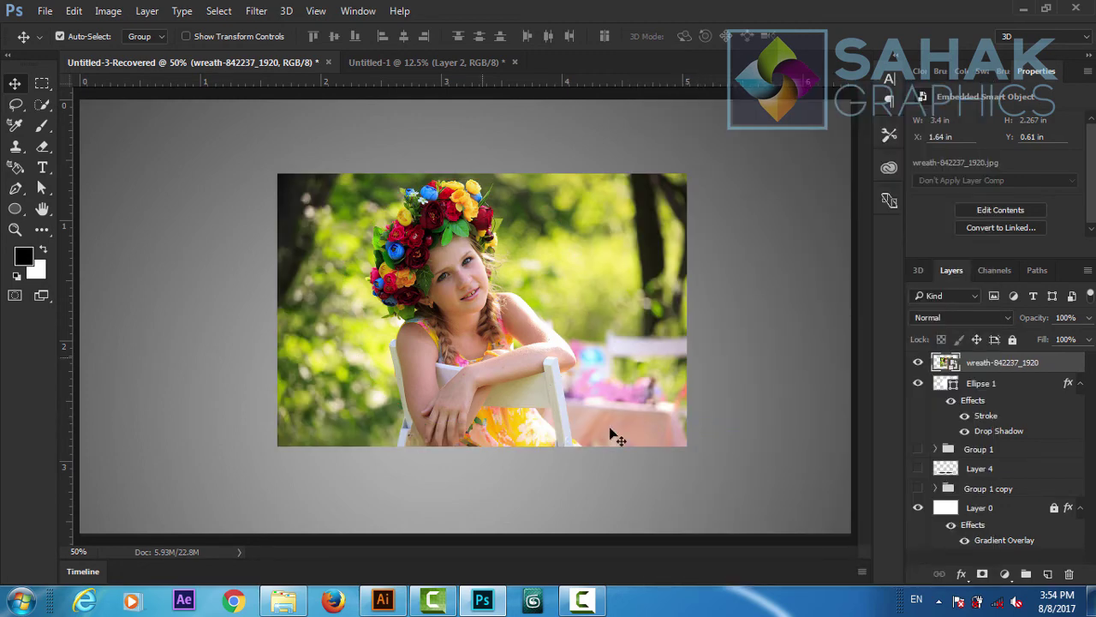
right_click(983, 370)
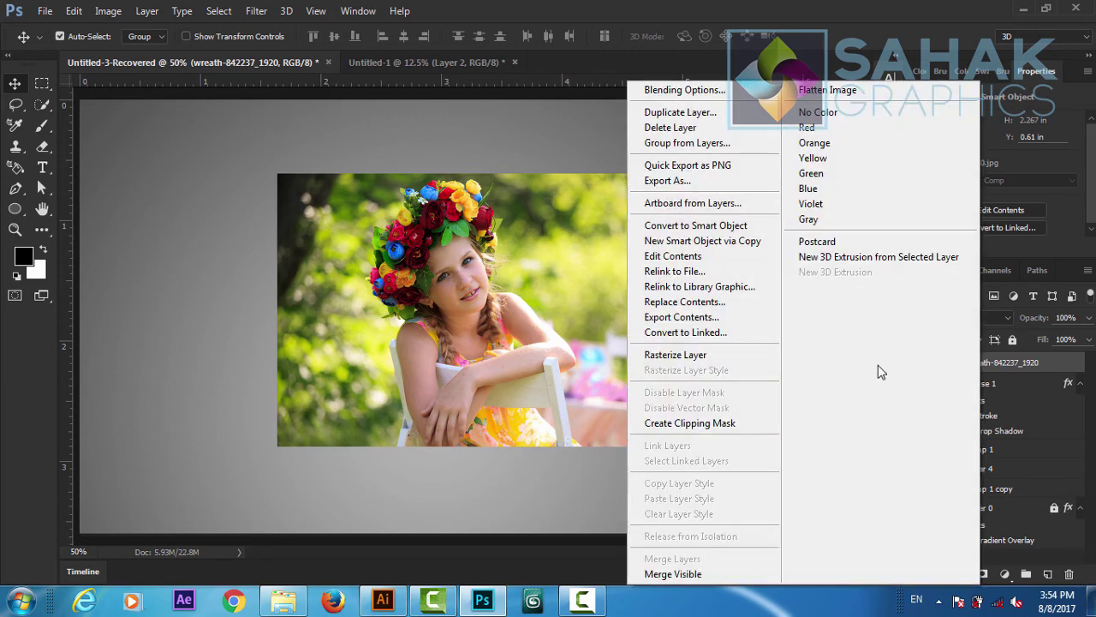
click(716, 425)
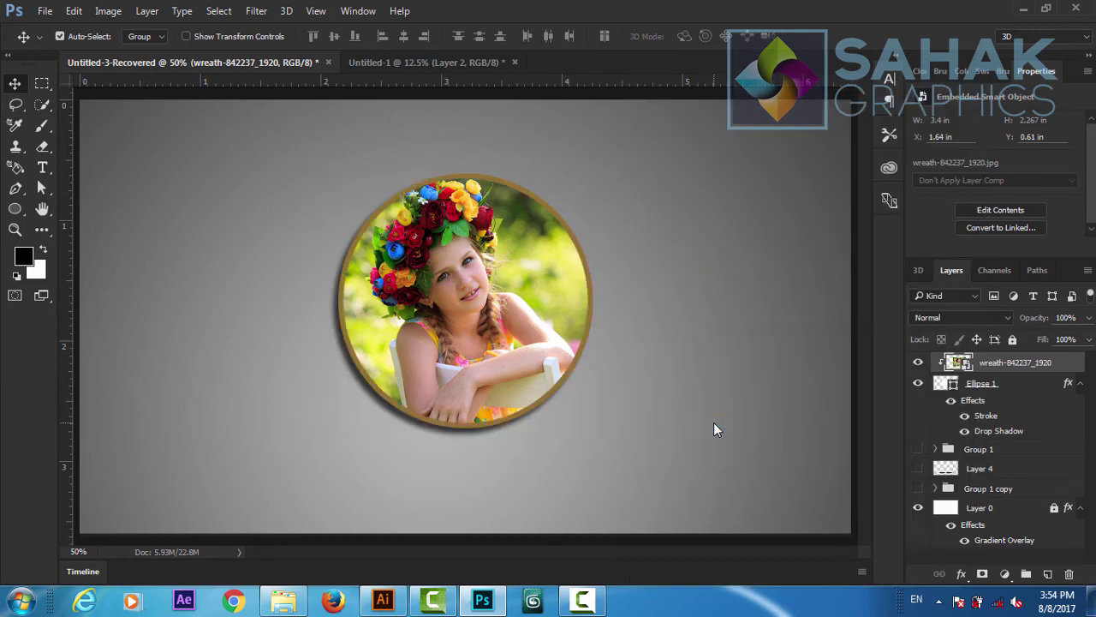
right_click(1004, 366)
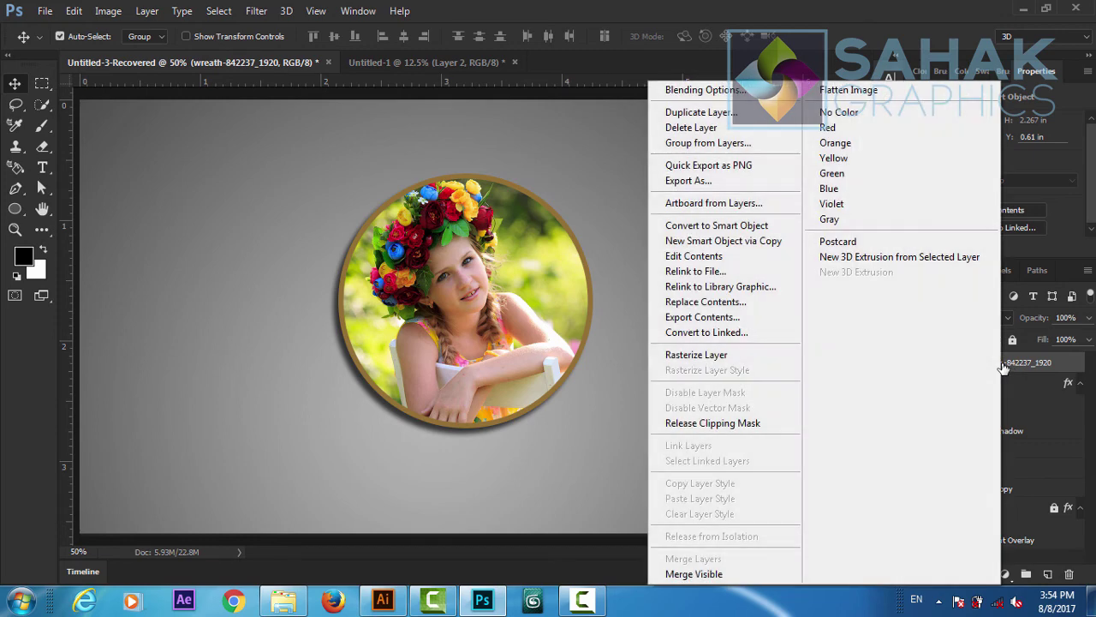
click(769, 423)
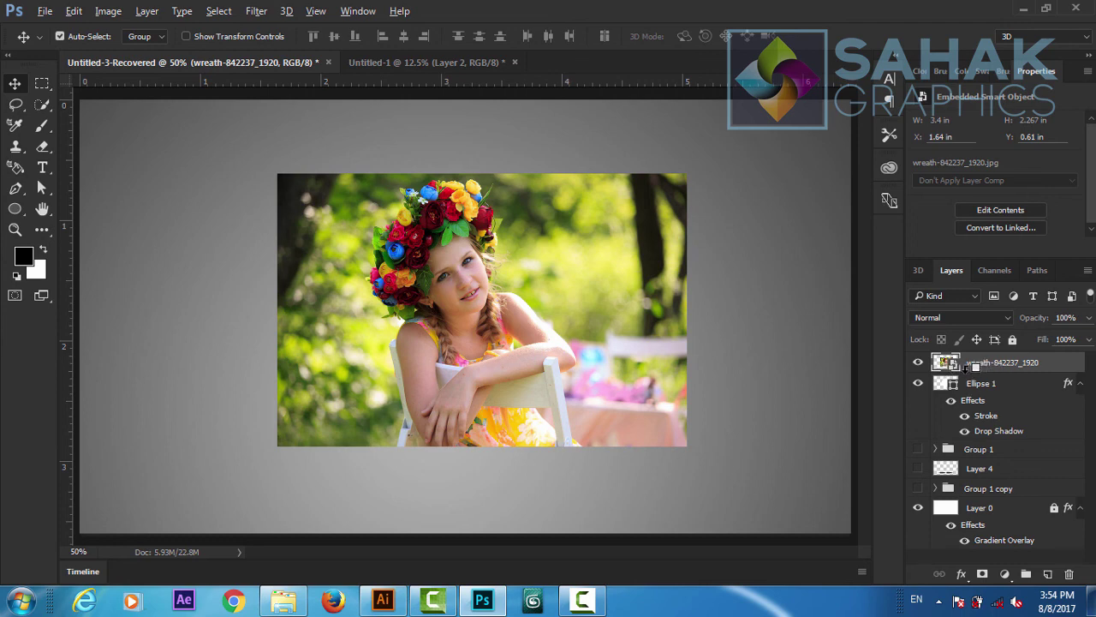
alt+click(967, 371)
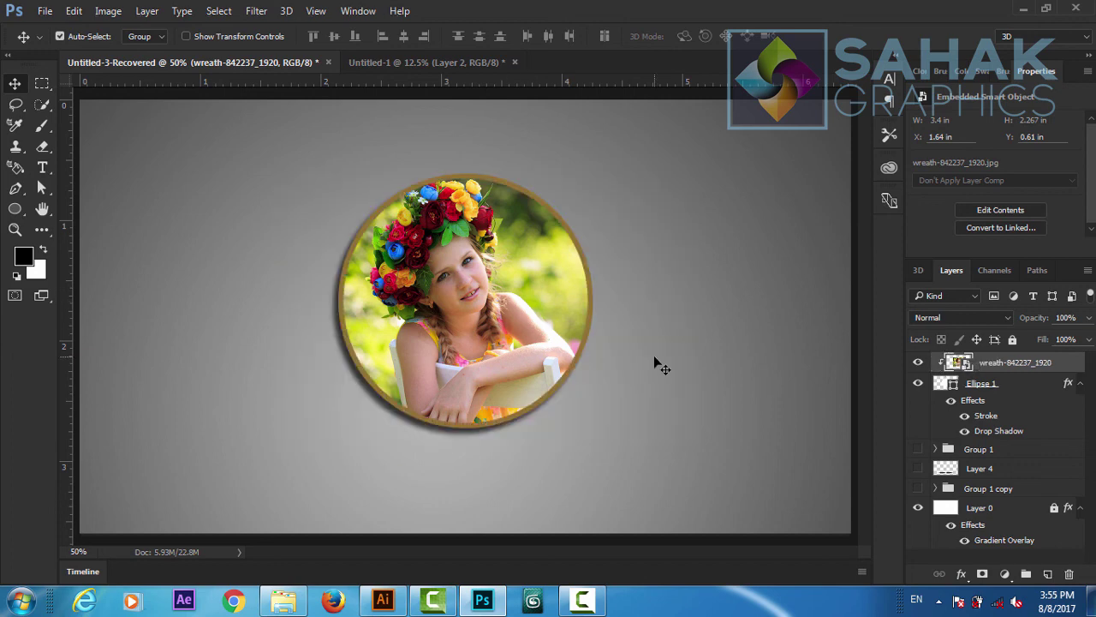
click(585, 604)
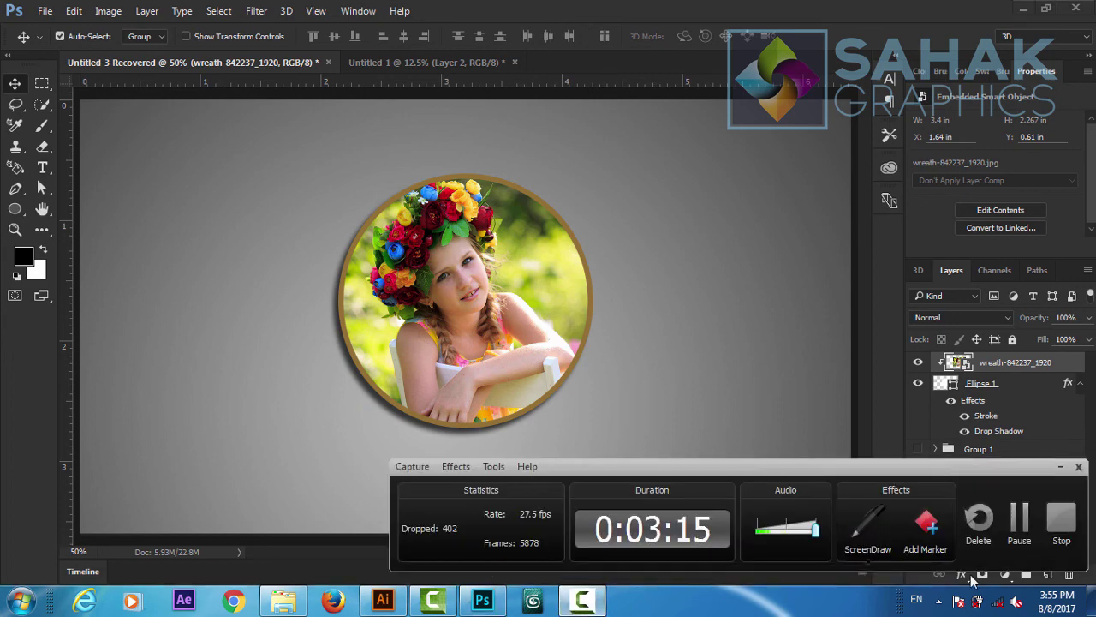